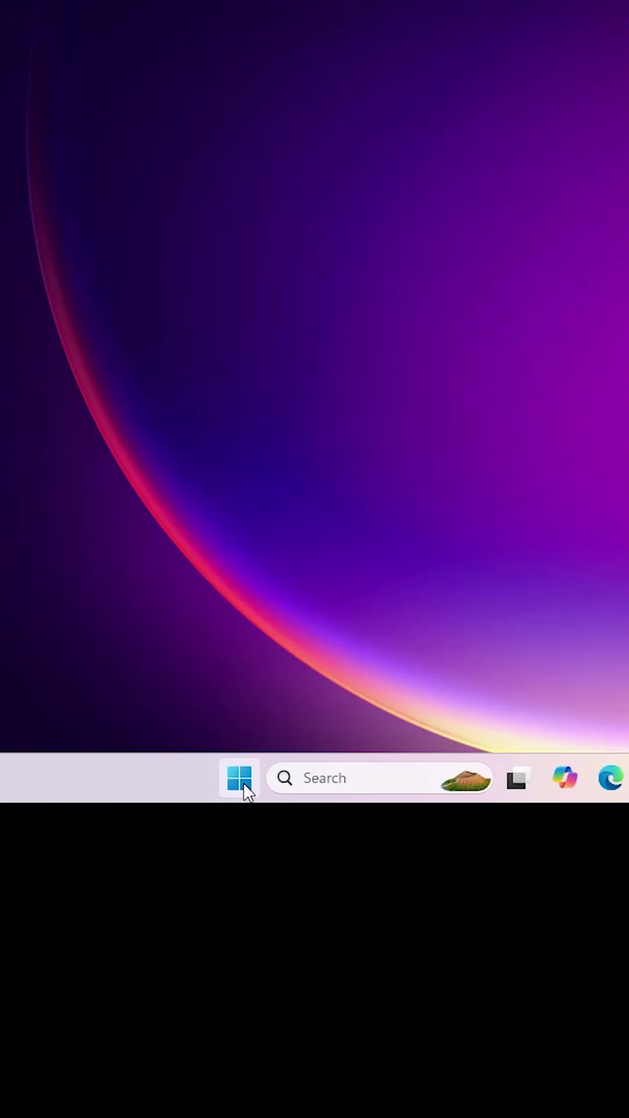
# Search the Start menu for 'settings' and launch the Settings app.
pyautogui.click(240, 779)
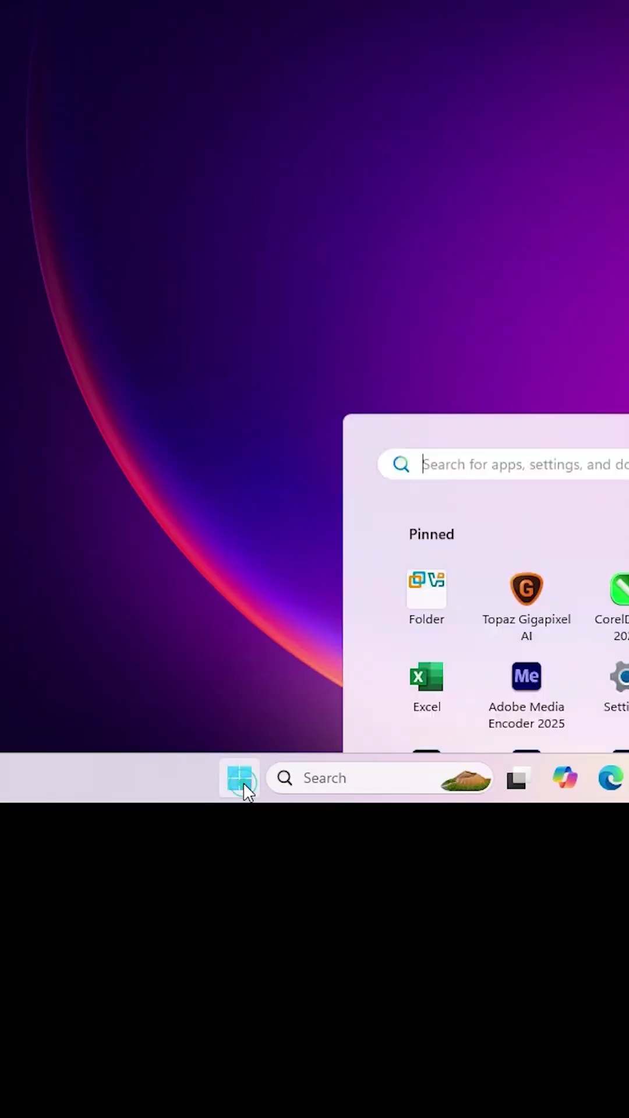
pyautogui.write('settings')
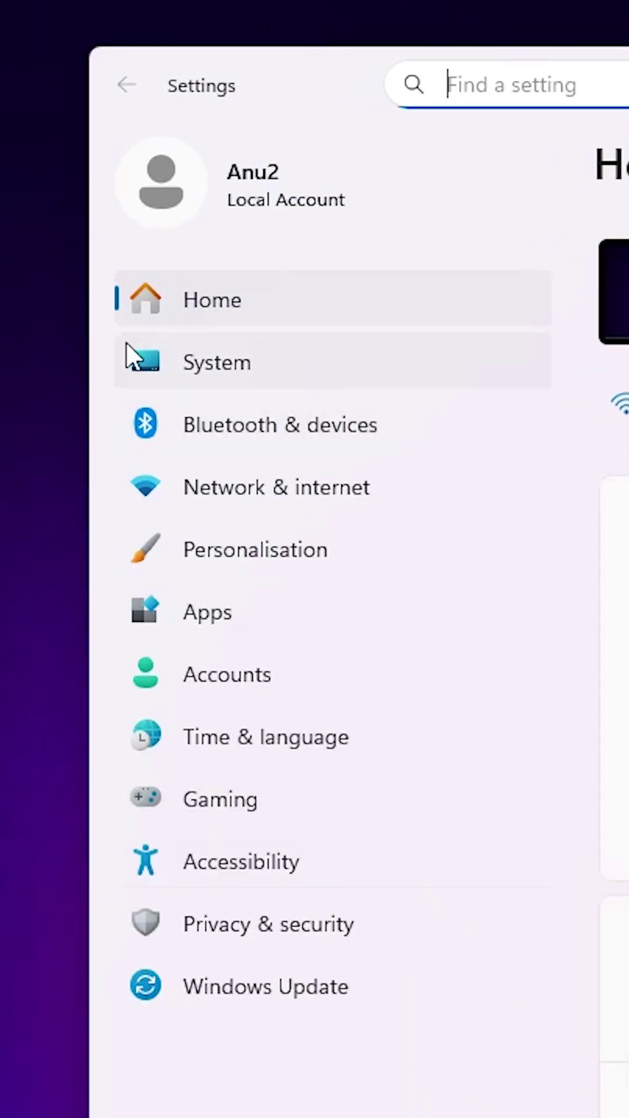
# Go to System and open its Optional features page.
pyautogui.click(260, 359)
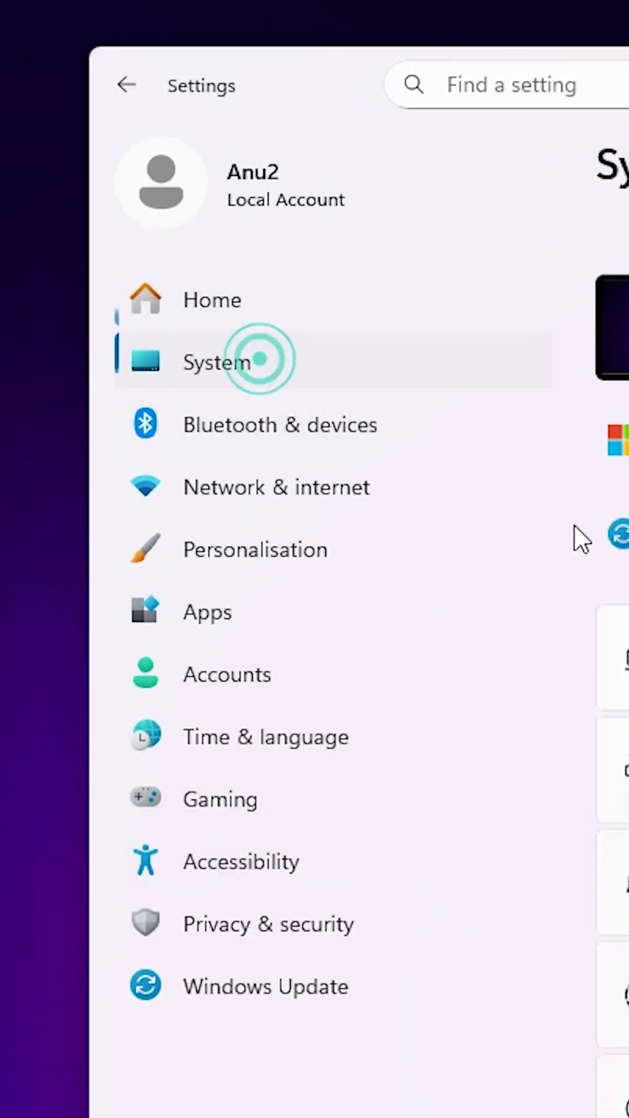
pyautogui.scroll(-10, 574, 526)
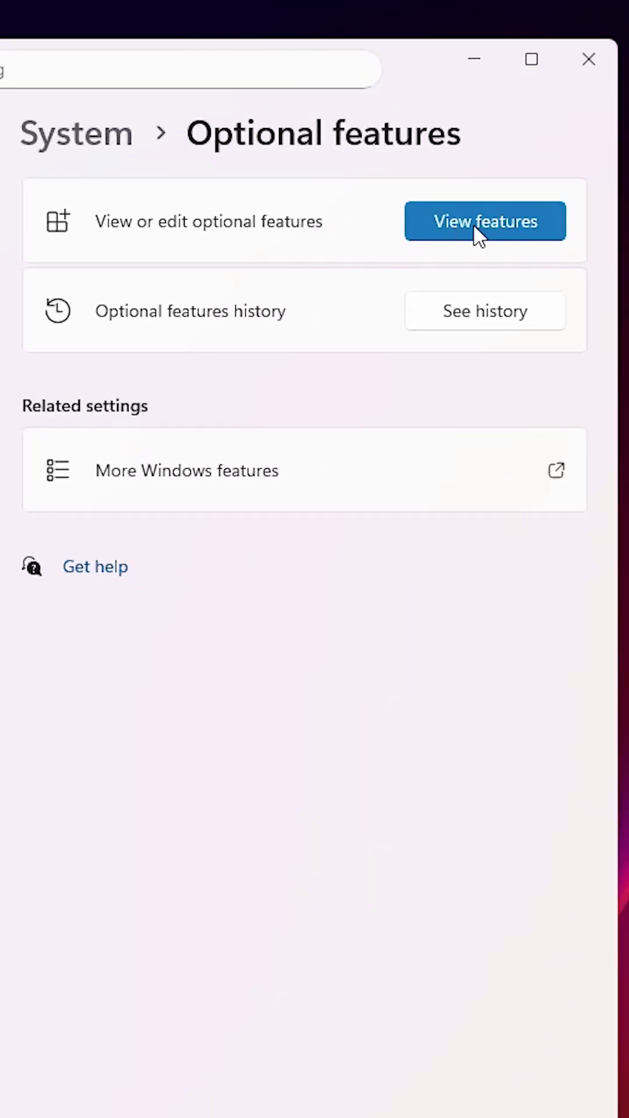
# Open View features and switch to the 63 available features to add.
pyautogui.click(472, 225)
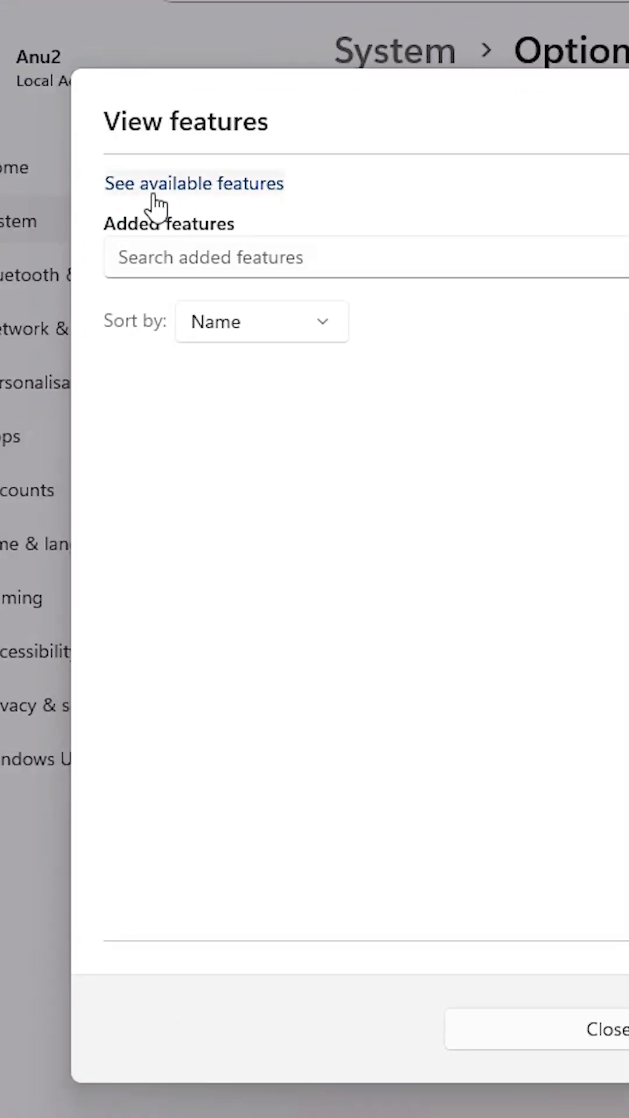
pyautogui.click(263, 187)
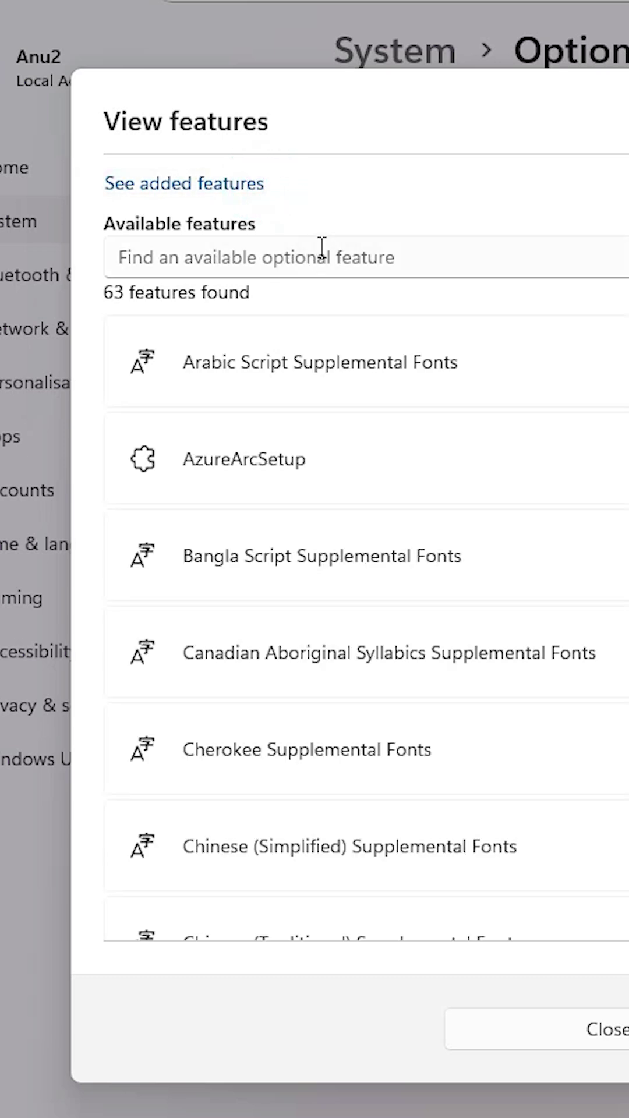
# Search 'wir', add Wireless Display, and close the window once it shows Added.
pyautogui.click(247, 255)
pyautogui.write('w')
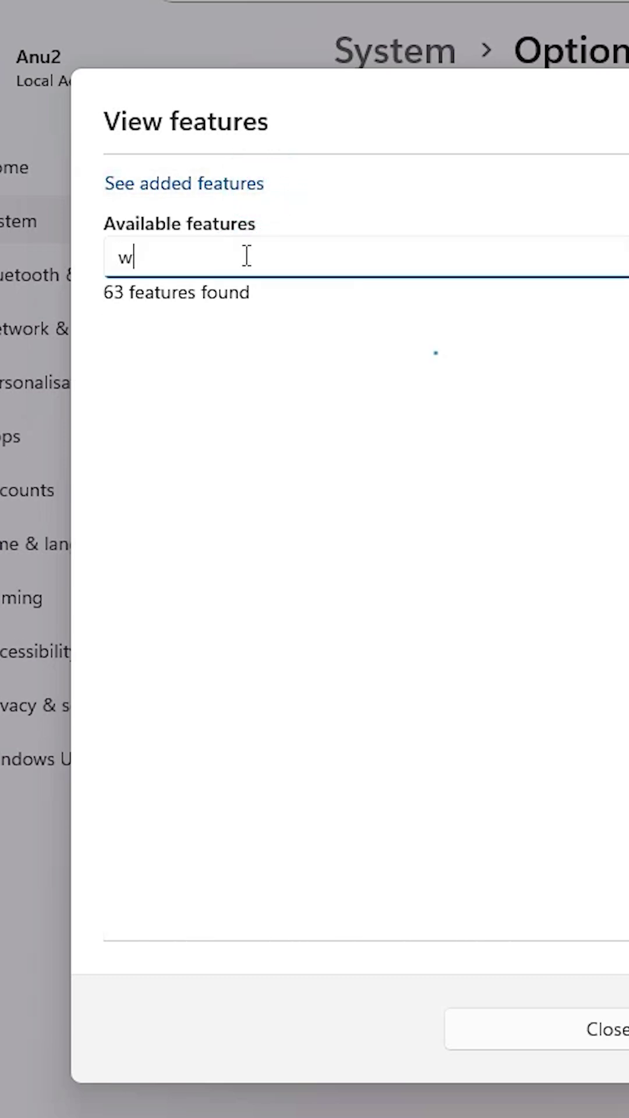
pyautogui.write('ir')
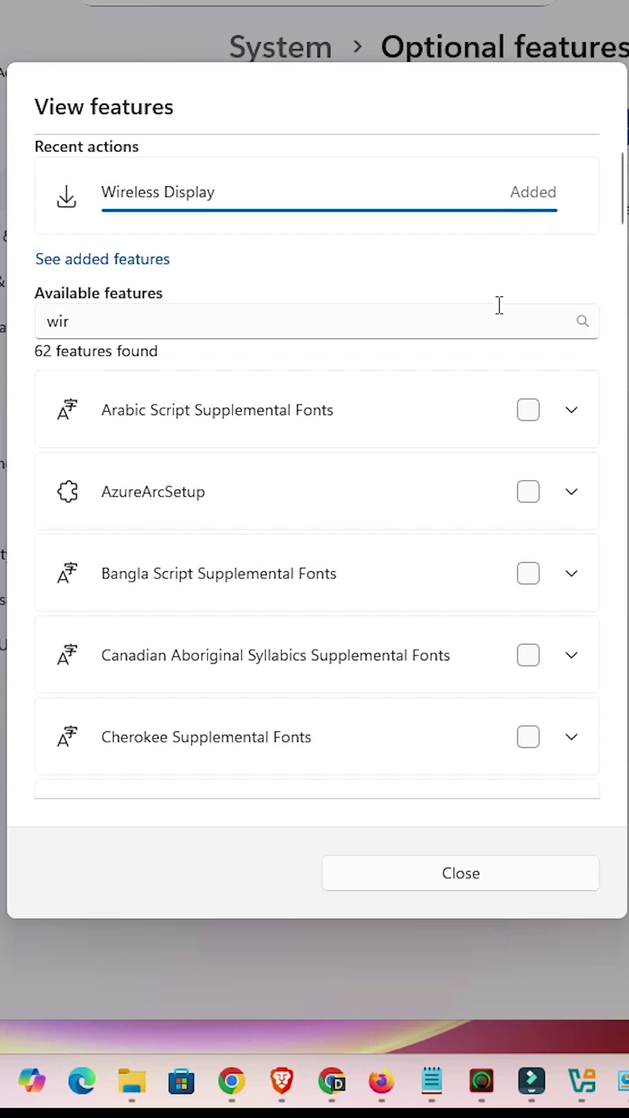
pyautogui.click(494, 874)
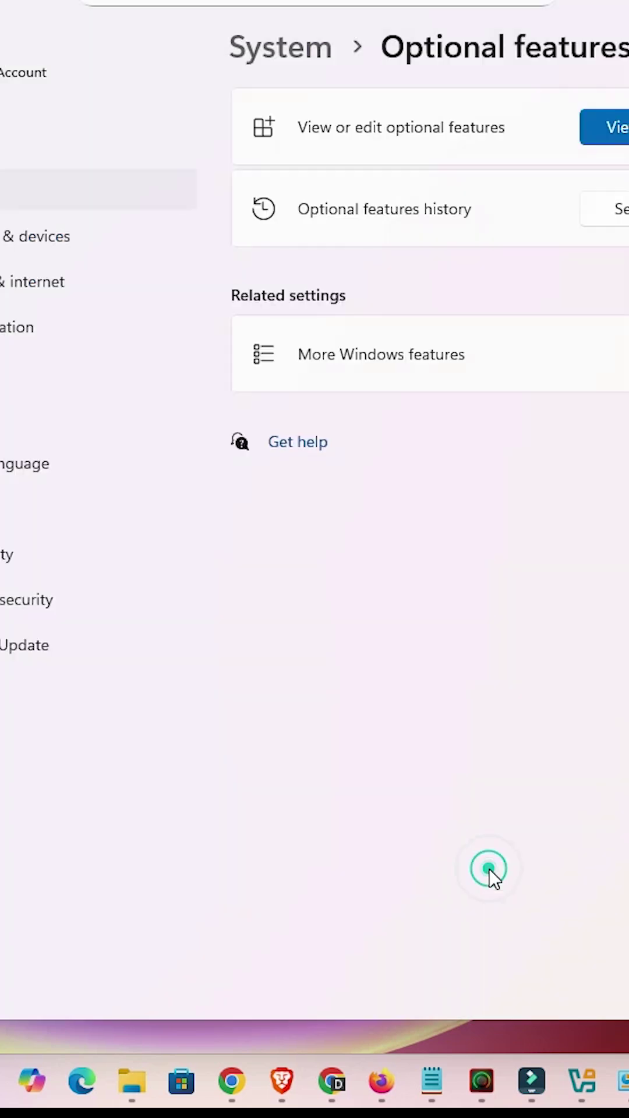